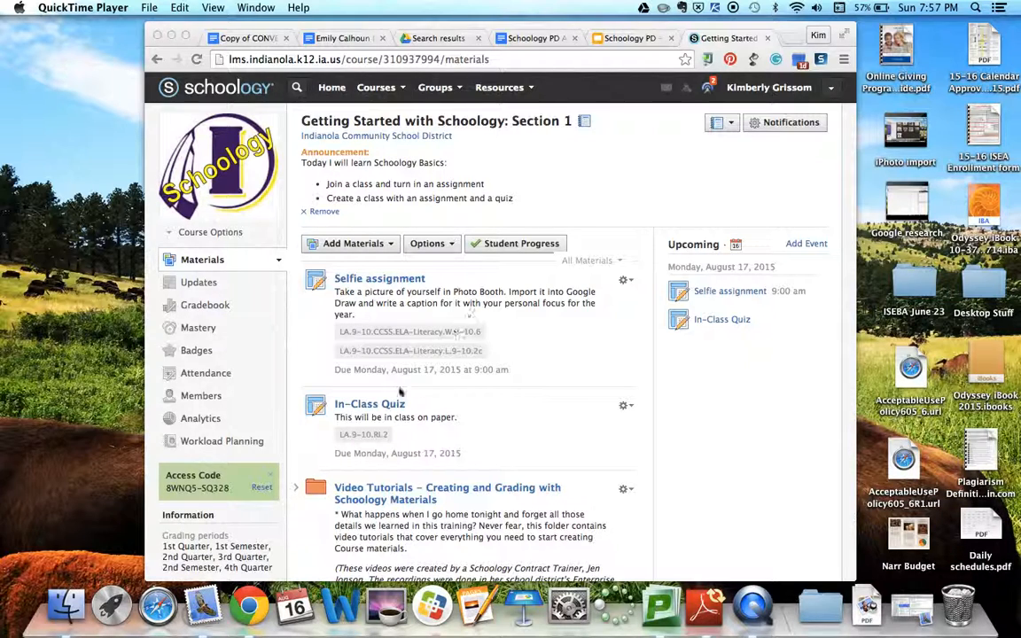
# Open the In-Class Quiz assignment for editing and show its grading options
pyautogui.click(378, 408)
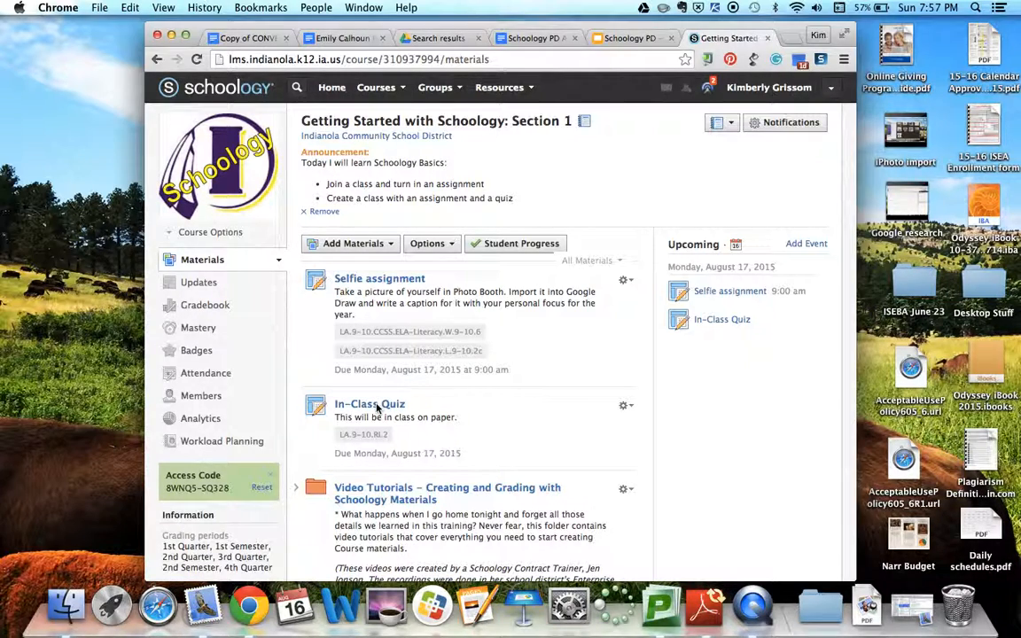
pyautogui.click(381, 406)
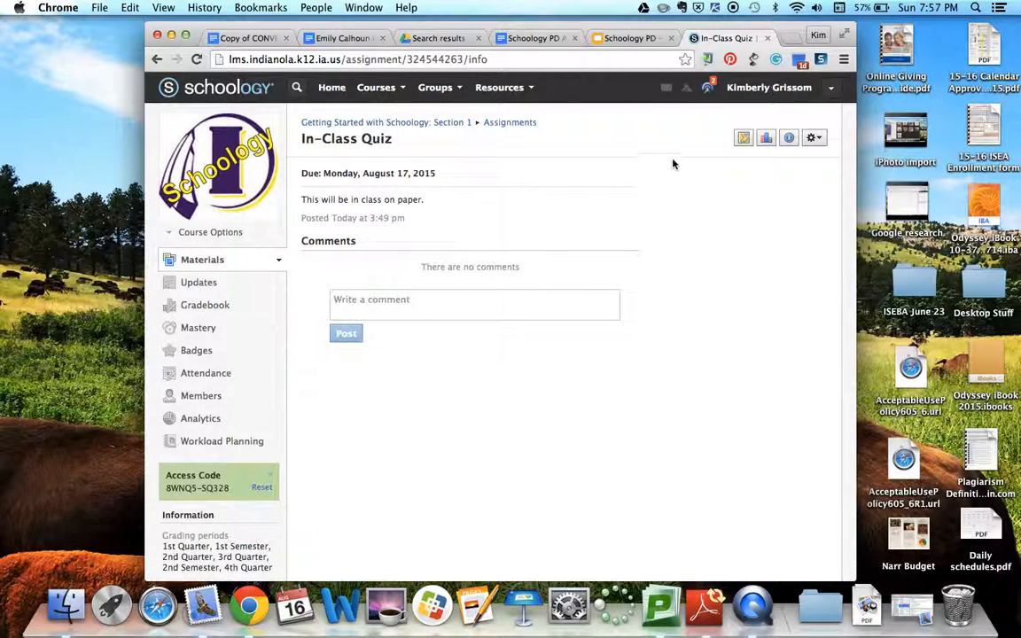
pyautogui.click(813, 137)
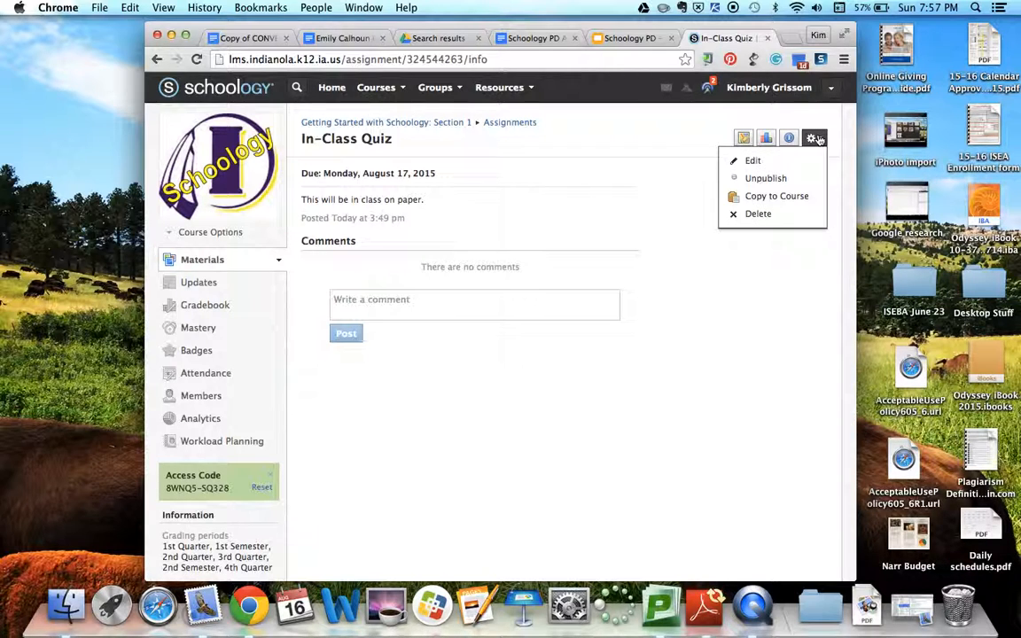
pyautogui.click(782, 164)
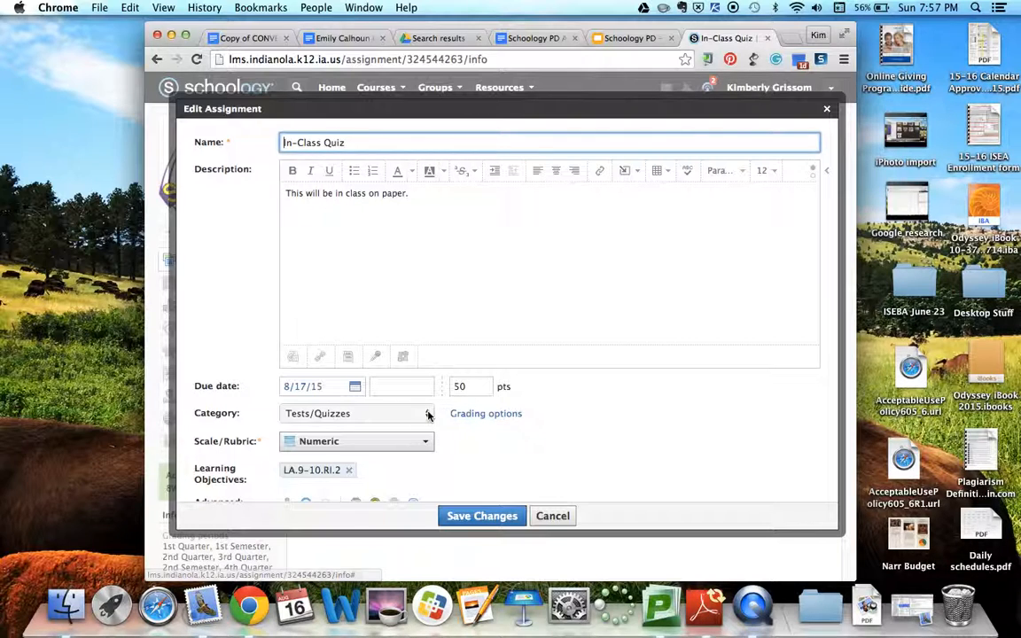
pyautogui.click(472, 415)
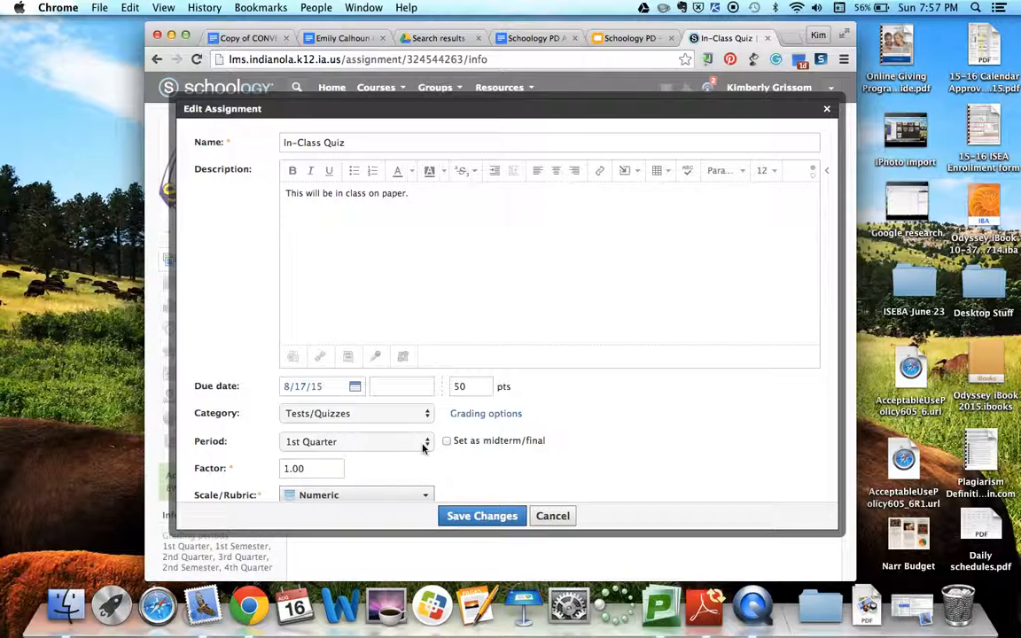
pyautogui.scroll(-5, 423, 447)
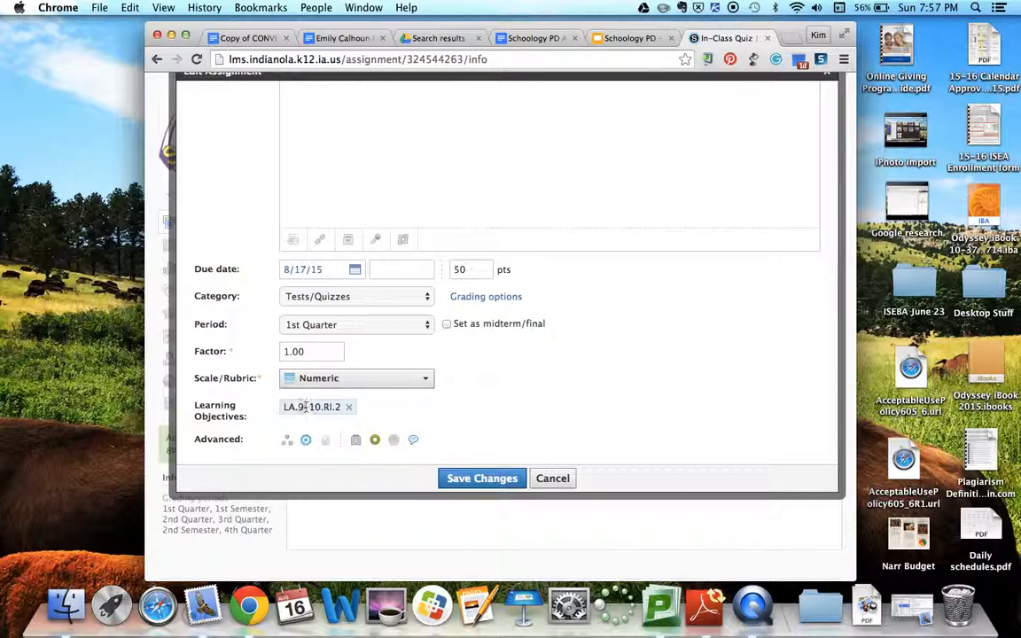
# Switch submissions on and back off for the In-Class Quiz, and save the assignment
pyautogui.click(357, 443)
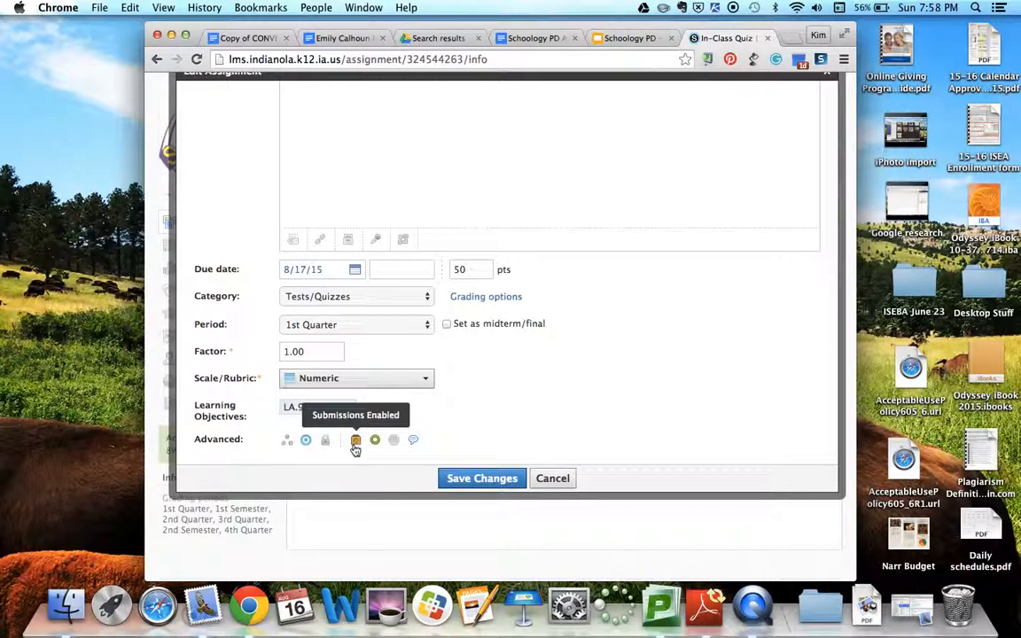
pyautogui.click(357, 441)
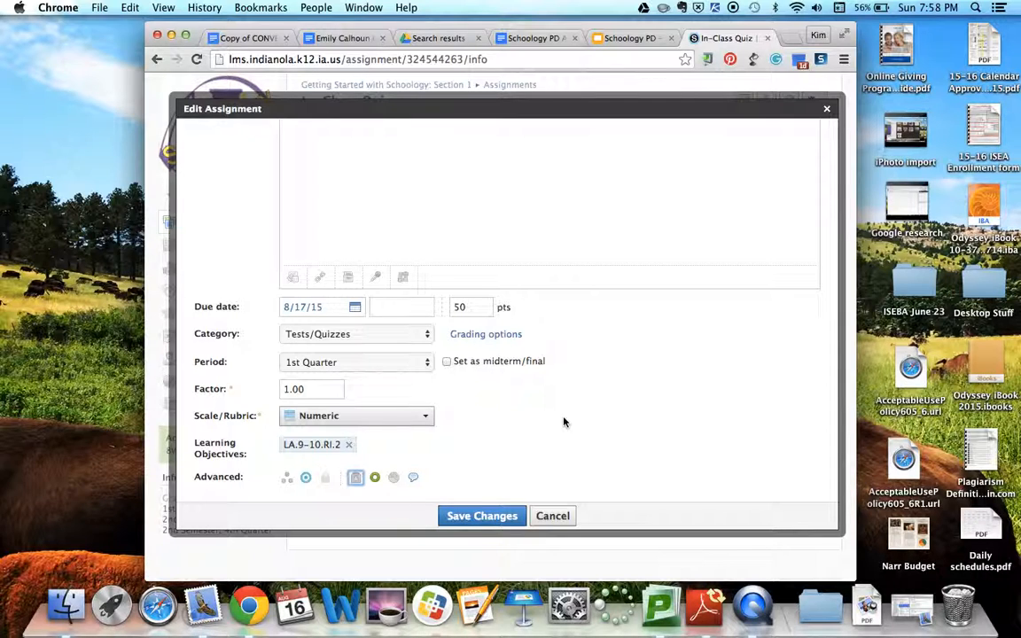
pyautogui.scroll(3, 584, 378)
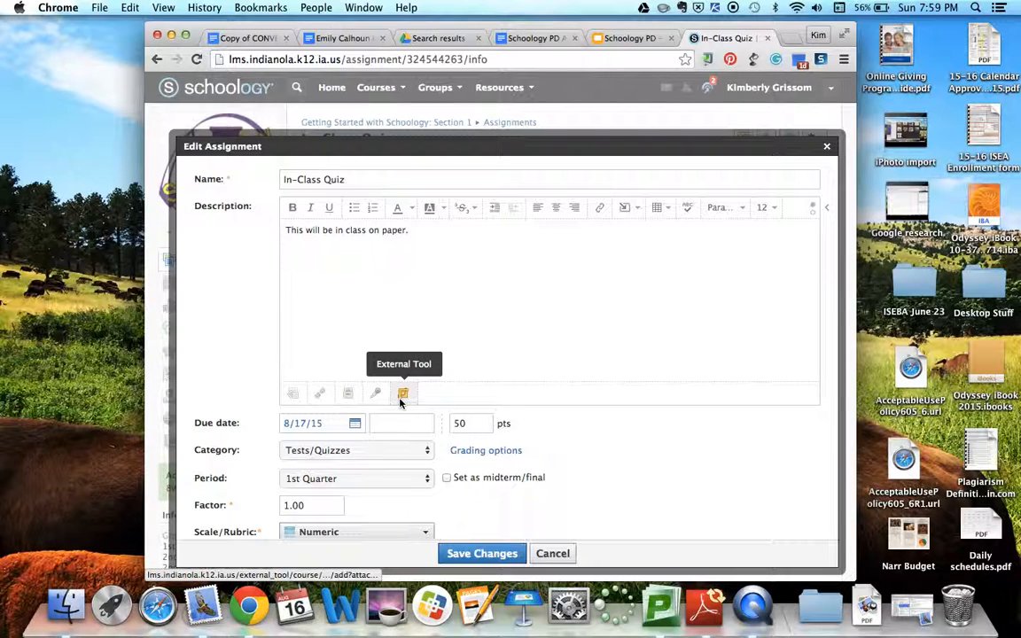
pyautogui.click(473, 554)
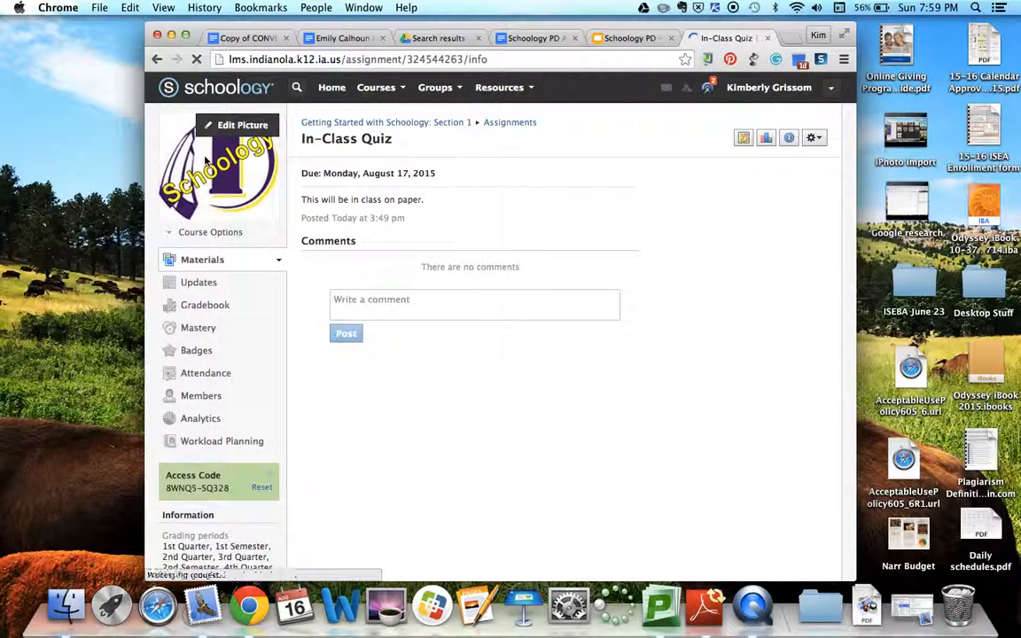
# Return to the course materials, open the gradebook and filter it to the 1st Quarter
pyautogui.click(202, 261)
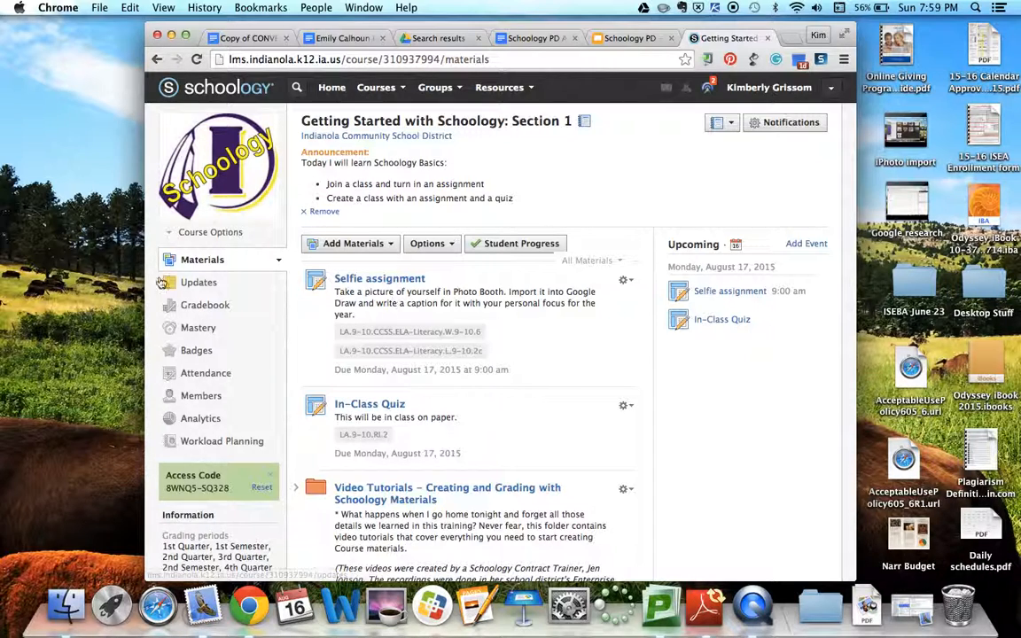
pyautogui.click(194, 310)
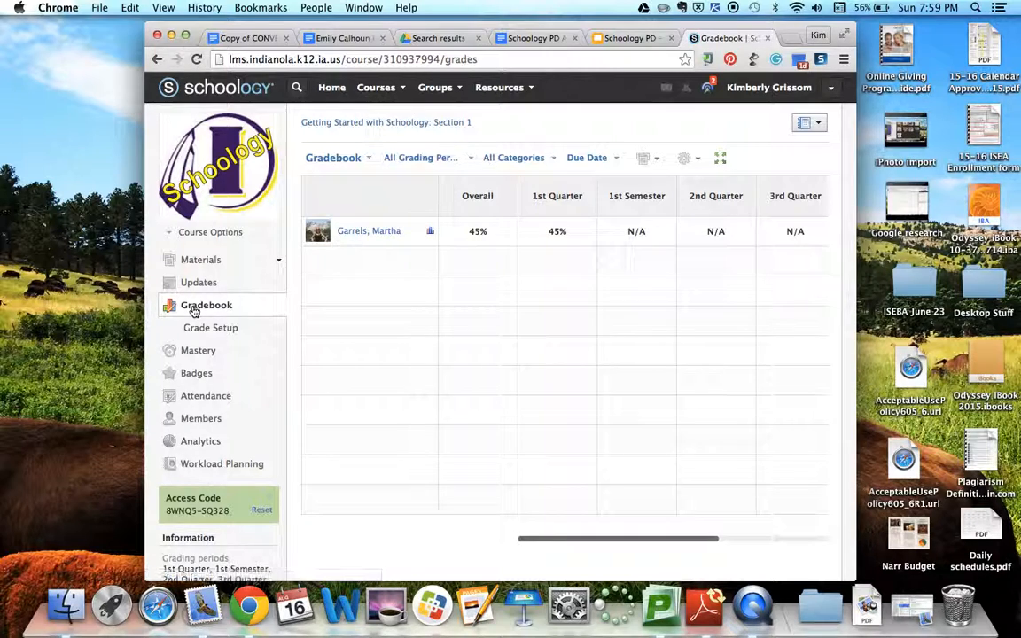
pyautogui.click(430, 162)
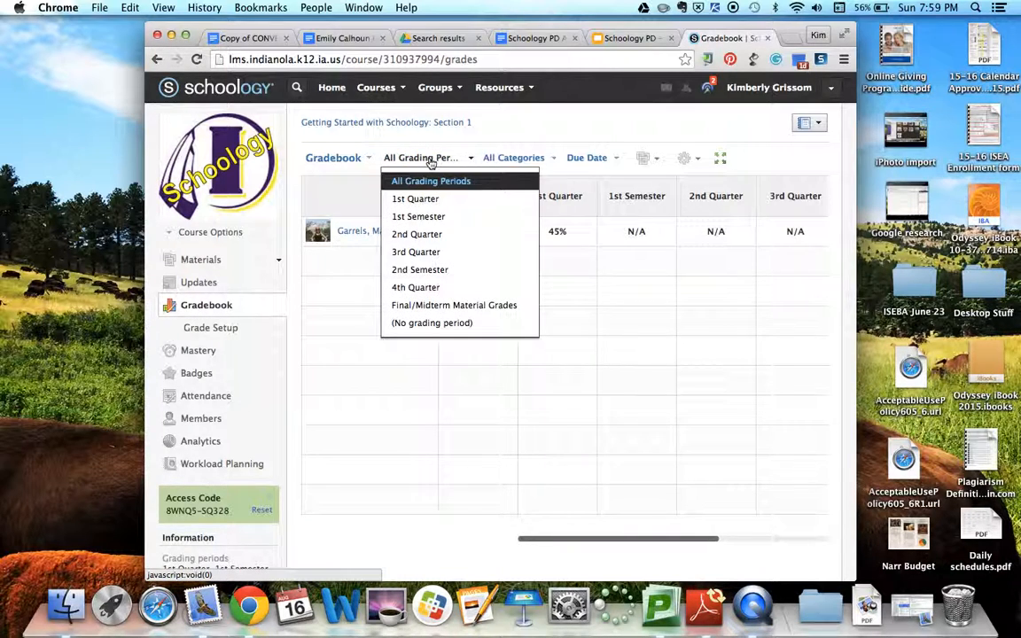
pyautogui.click(424, 200)
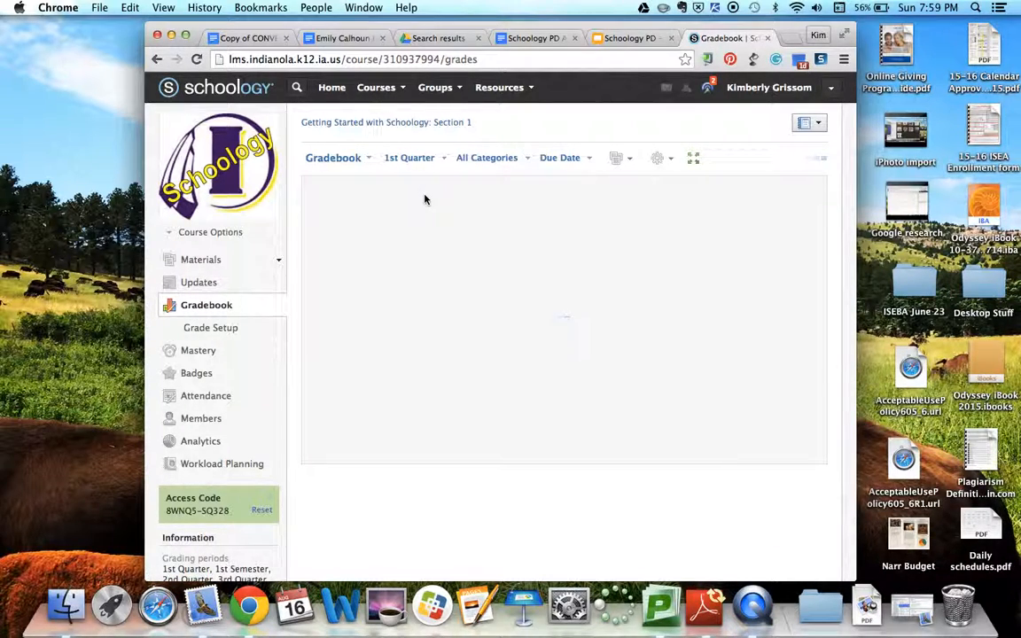
# Enter 50 as the student's In-Class Quiz grade and add the comment "Way to go!", displayed to the student
pyautogui.click(722, 231)
pyautogui.click(723, 232)
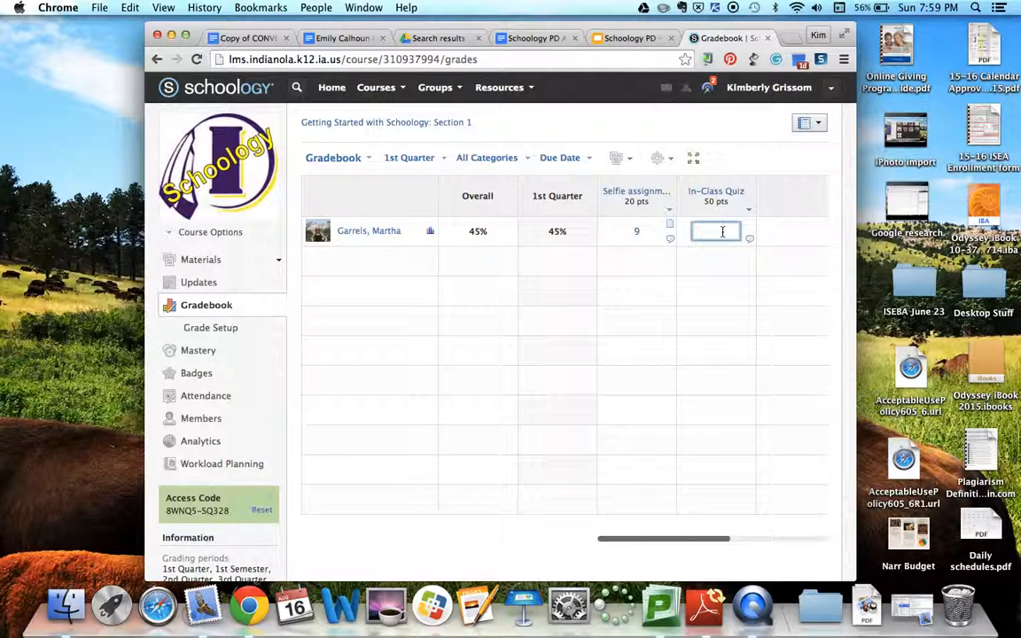
pyautogui.write('50')
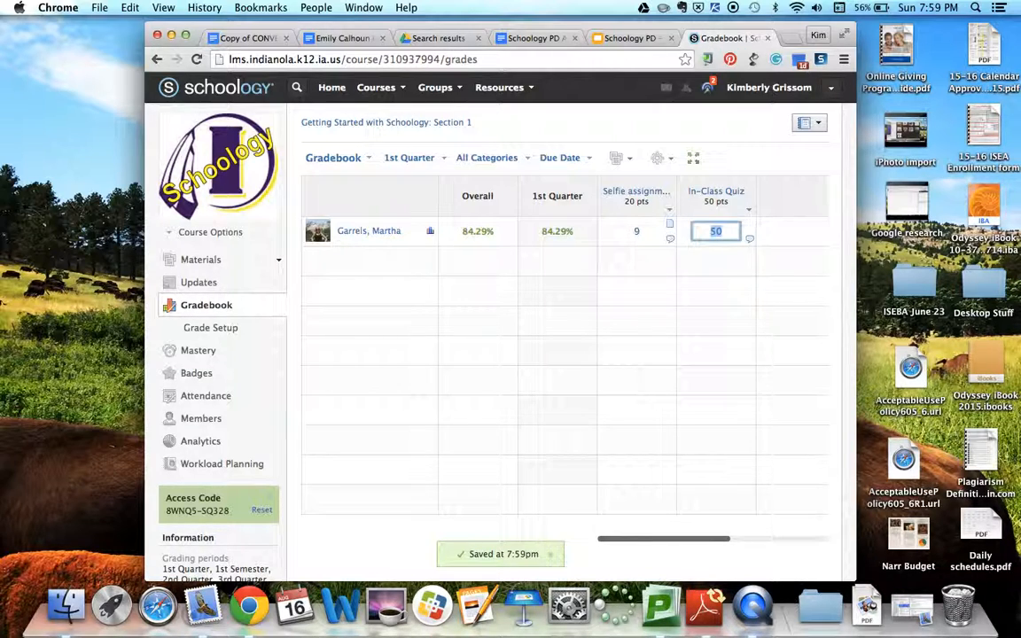
pyautogui.click(748, 241)
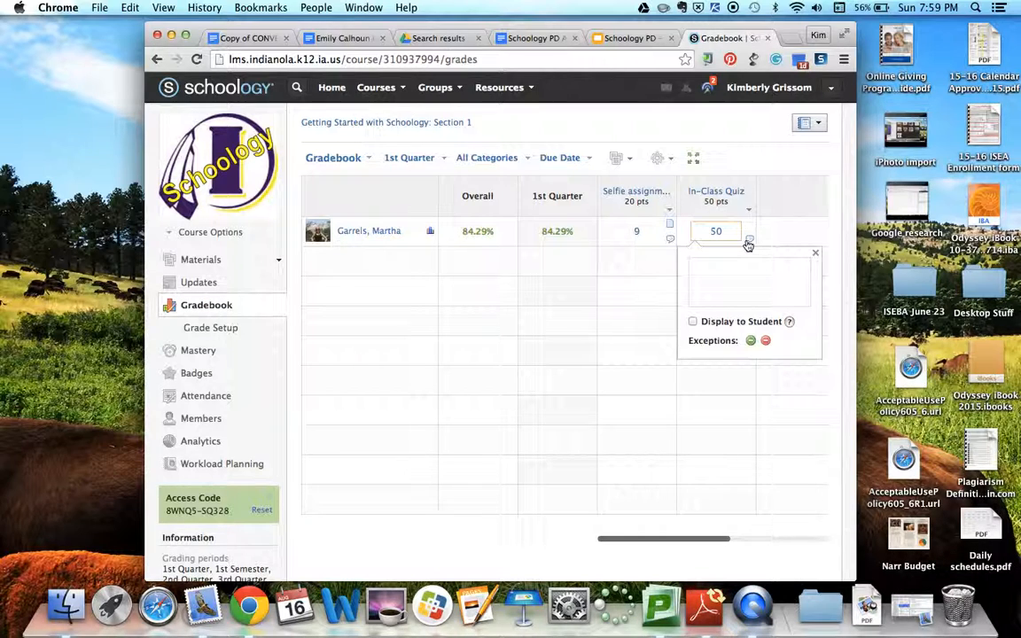
pyautogui.click(693, 323)
pyautogui.click(706, 274)
pyautogui.write('W')
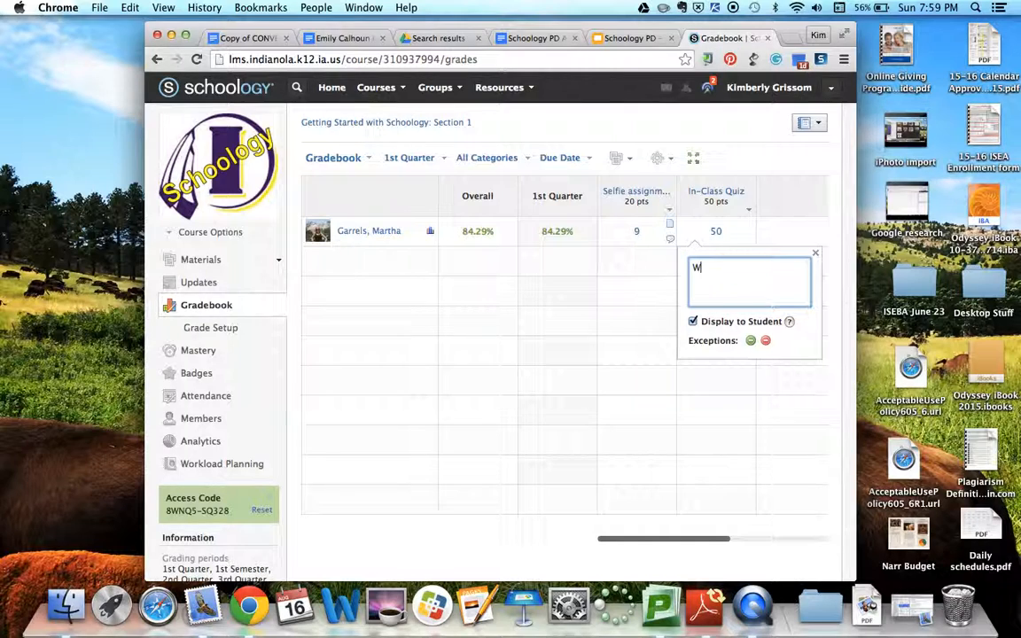
pyautogui.write('ay to go!')
pyautogui.click(655, 317)
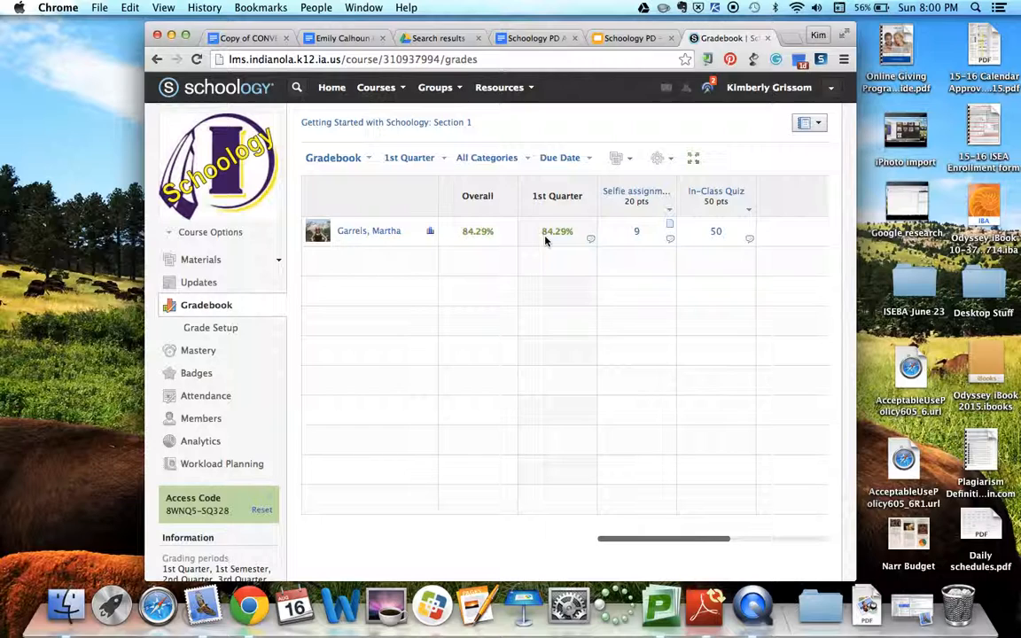
# Review the student's learning objectives in Mastery and return to the gradebook filtered to the 1st Quarter
pyautogui.click(197, 351)
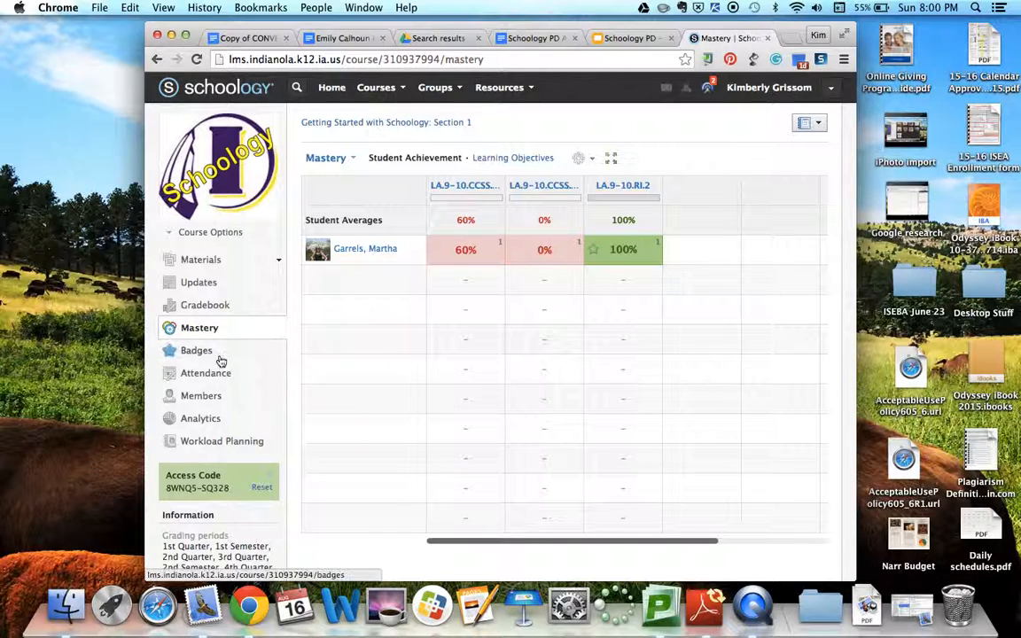
pyautogui.click(210, 310)
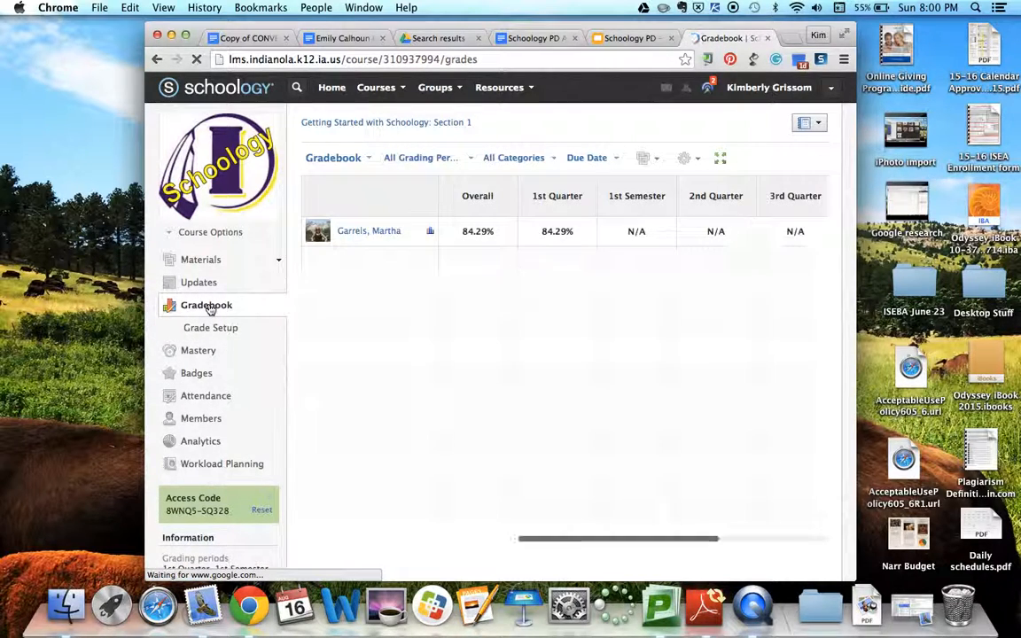
pyautogui.click(454, 164)
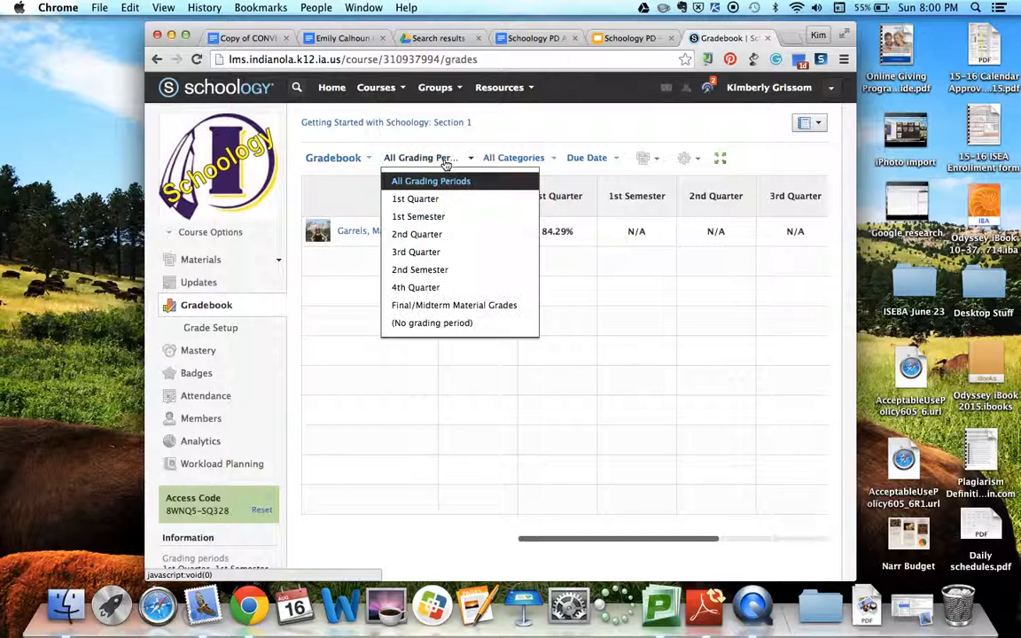
pyautogui.click(424, 200)
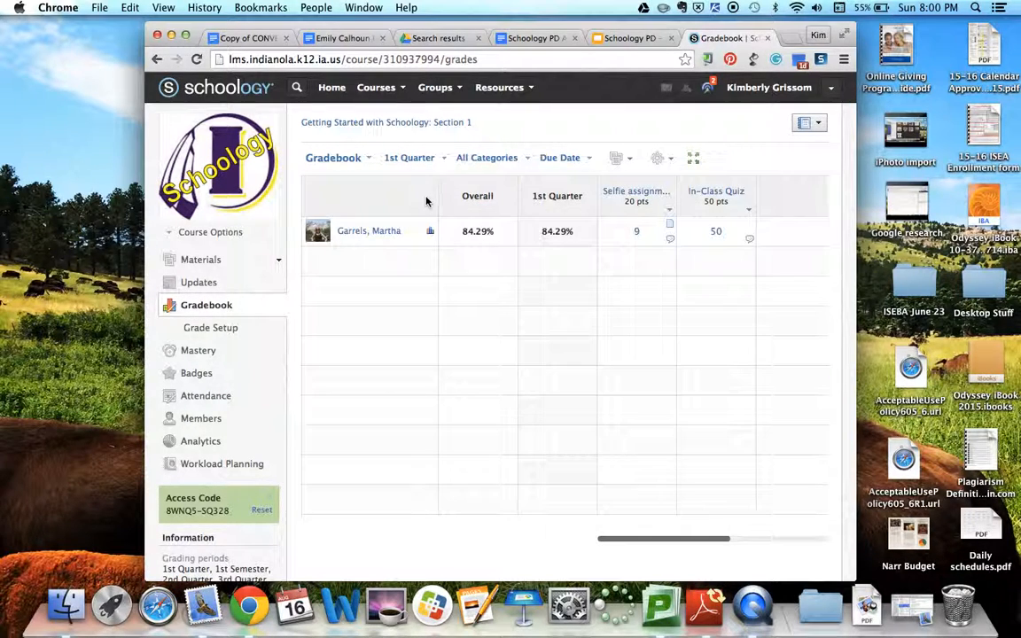
pyautogui.click(721, 229)
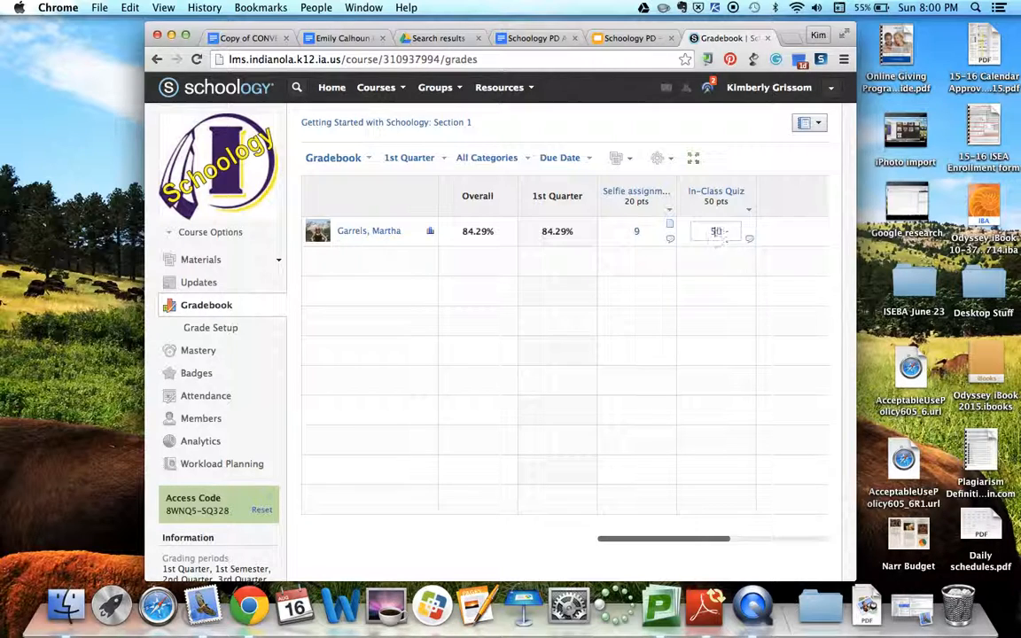
# Open the rubric for the student's Selfie assignment grade and override the total points with 10
pyautogui.click(646, 231)
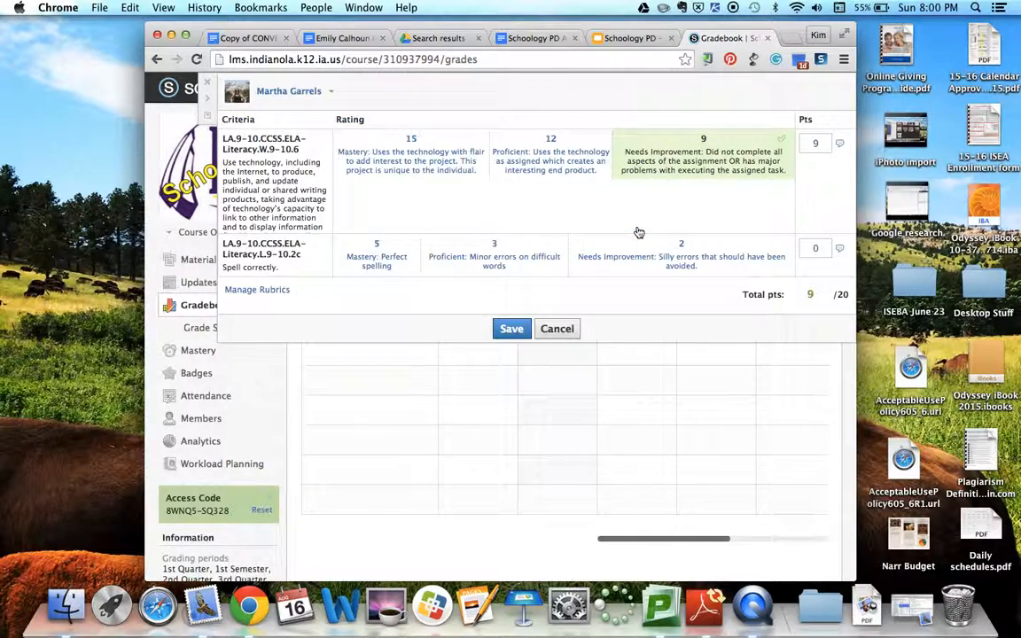
pyautogui.click(800, 294)
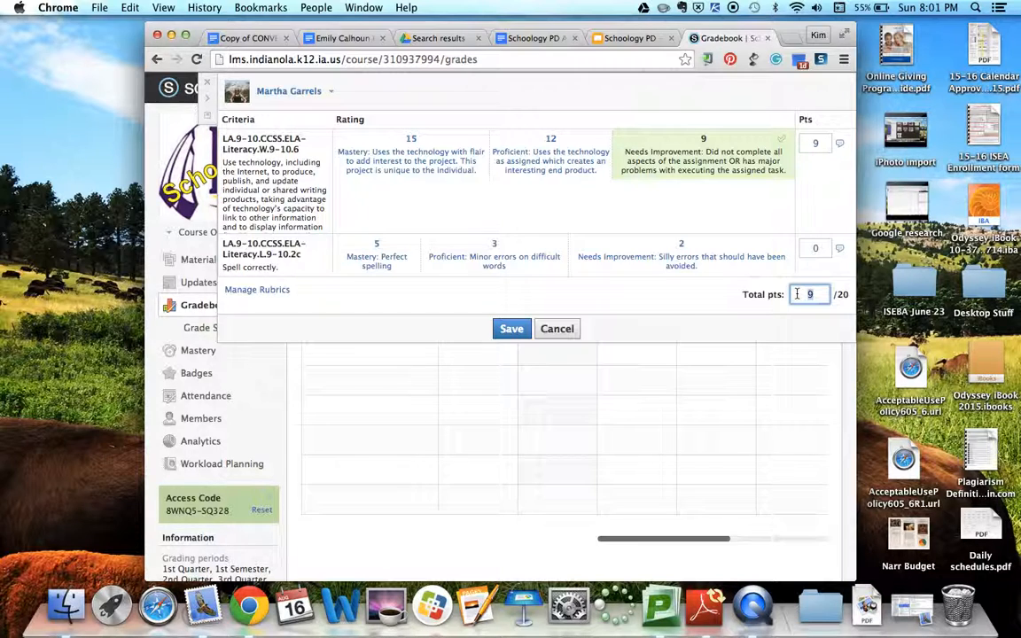
pyautogui.write('10')
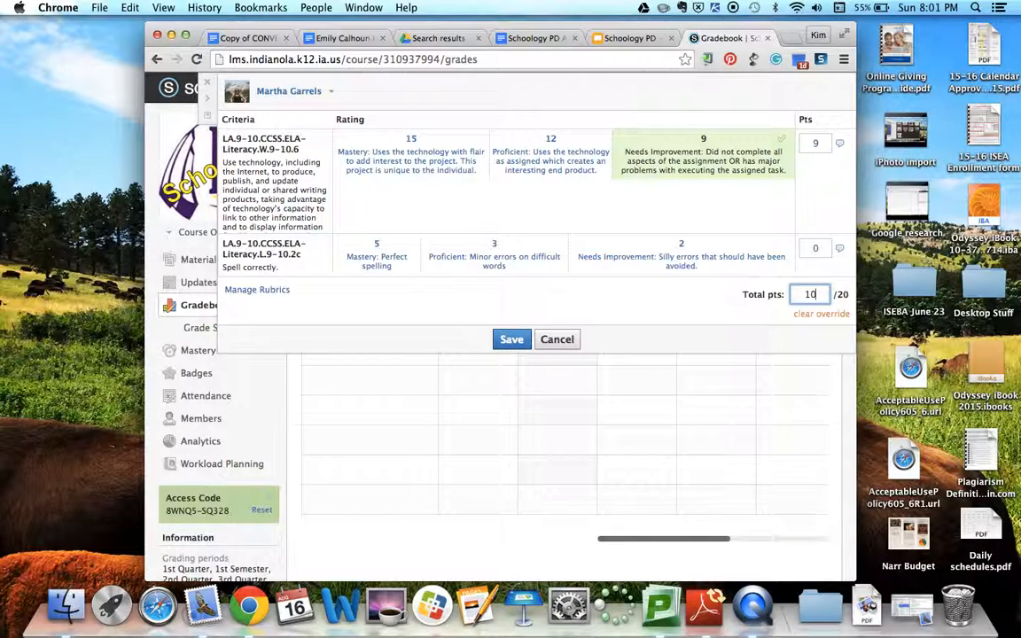
pyautogui.click(739, 303)
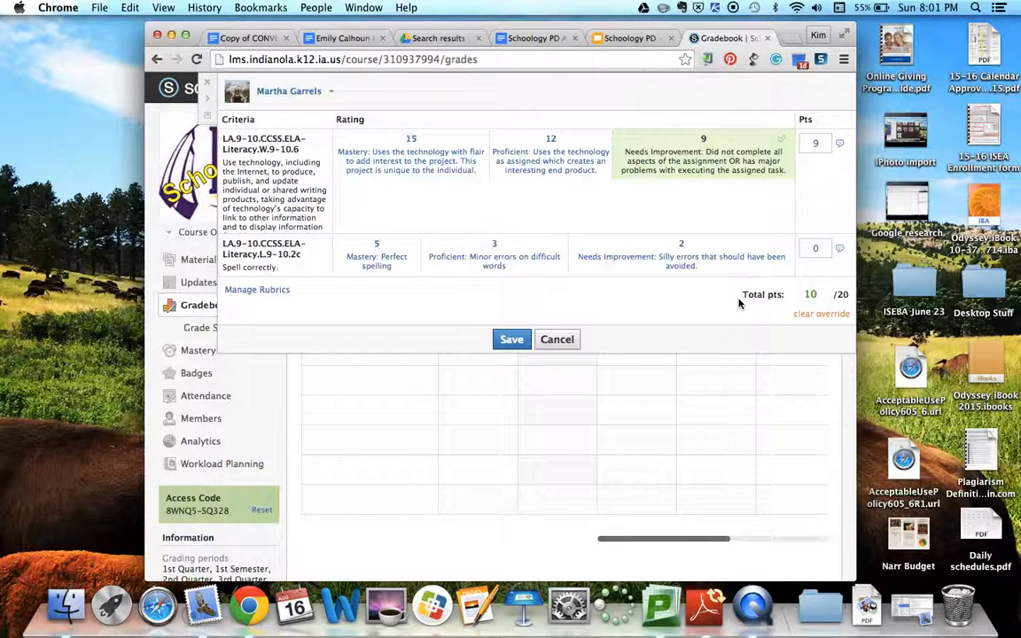
# Remove the total points override from the Selfie assignment rubric and save the rubric
pyautogui.click(817, 294)
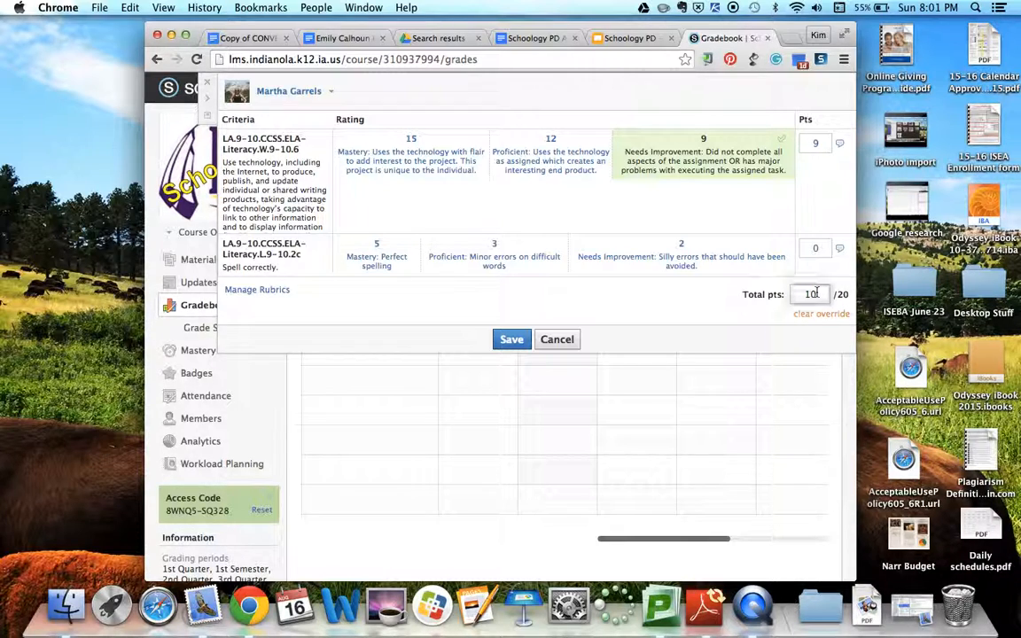
pyautogui.moveTo(818, 294); pyautogui.dragTo(792, 295)
pyautogui.press('BackSpace')
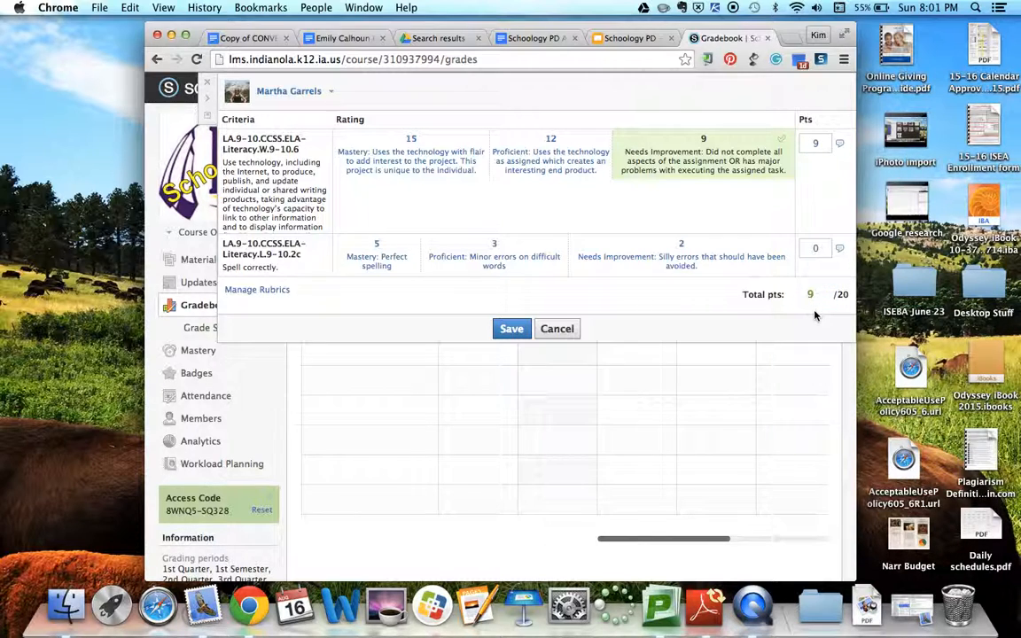
pyautogui.click(511, 329)
# Change the student's In-Class Quiz grade to 49
pyautogui.click(702, 230)
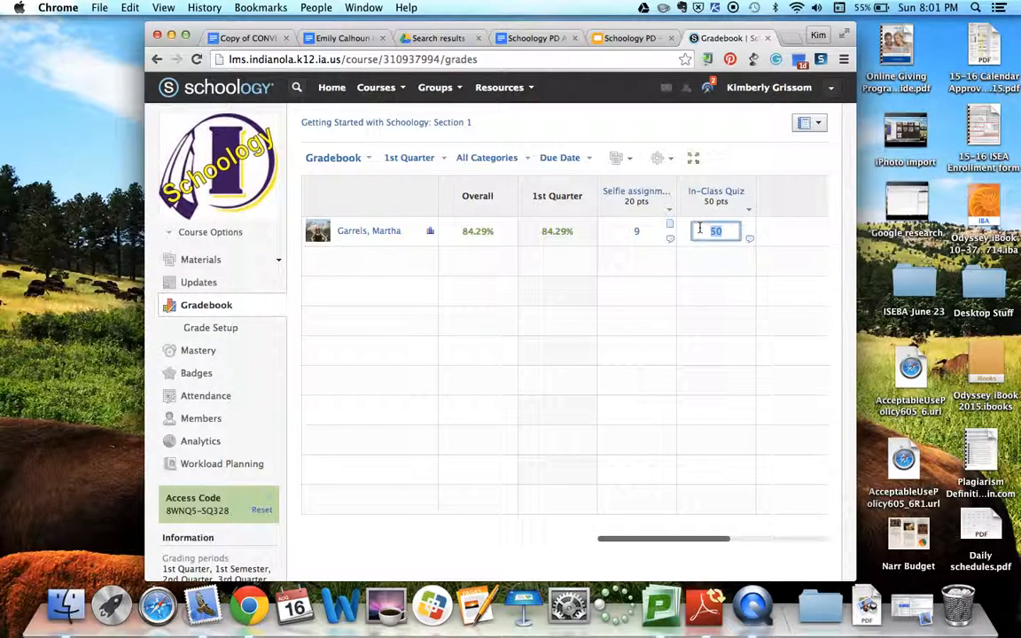
pyautogui.write('49')
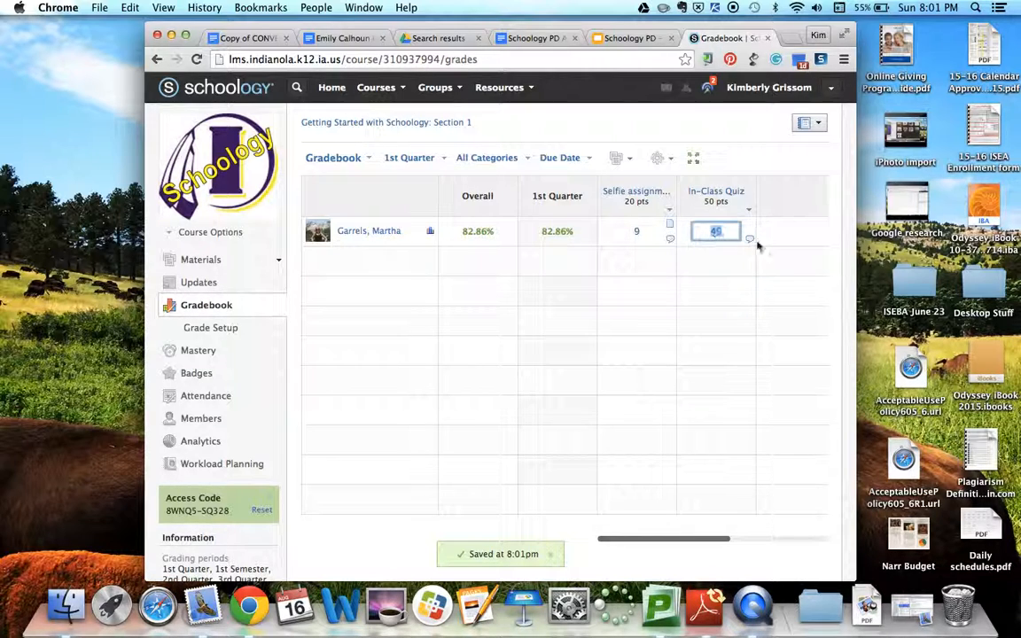
pyautogui.click(727, 271)
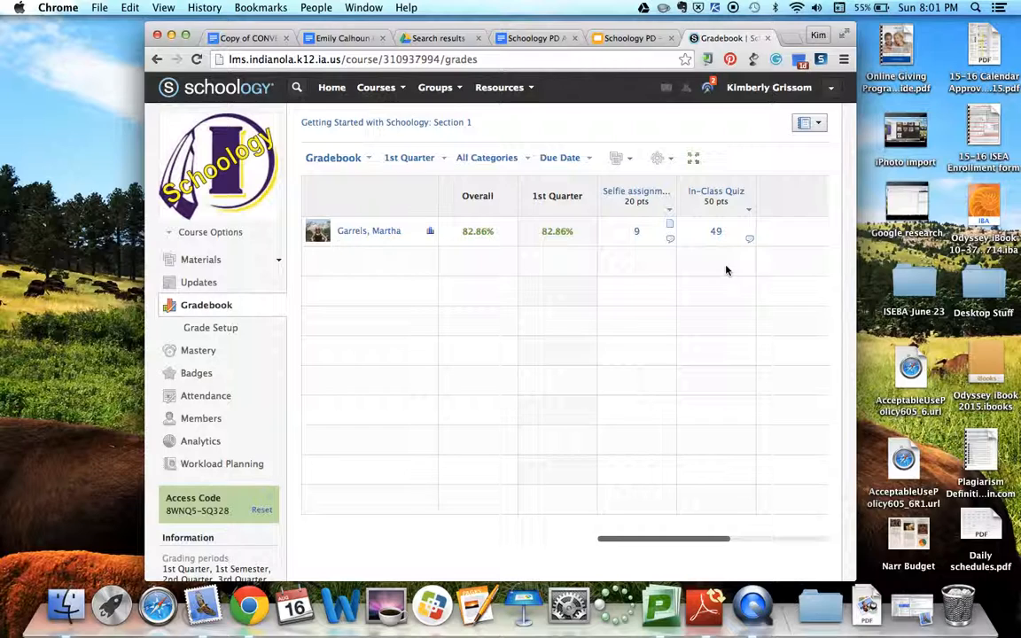